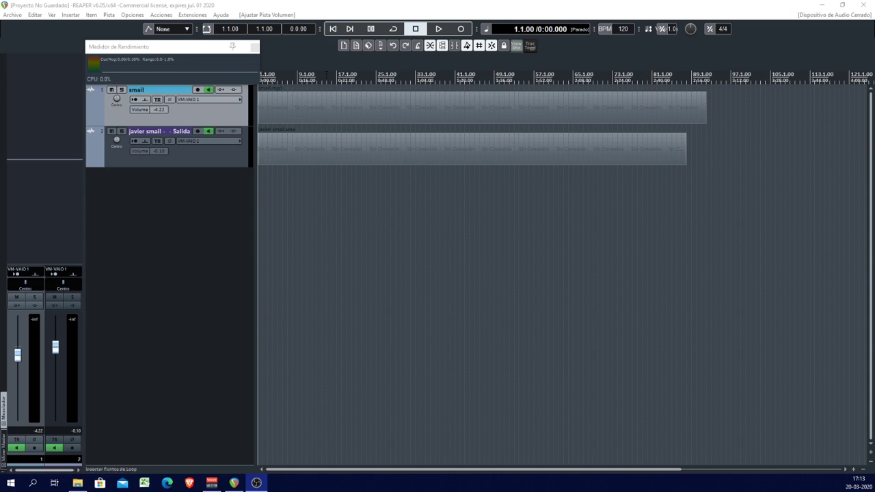
Play both tracks from bar 10 to hear how track 2 sits in the mix without effects
left_click(289, 9)
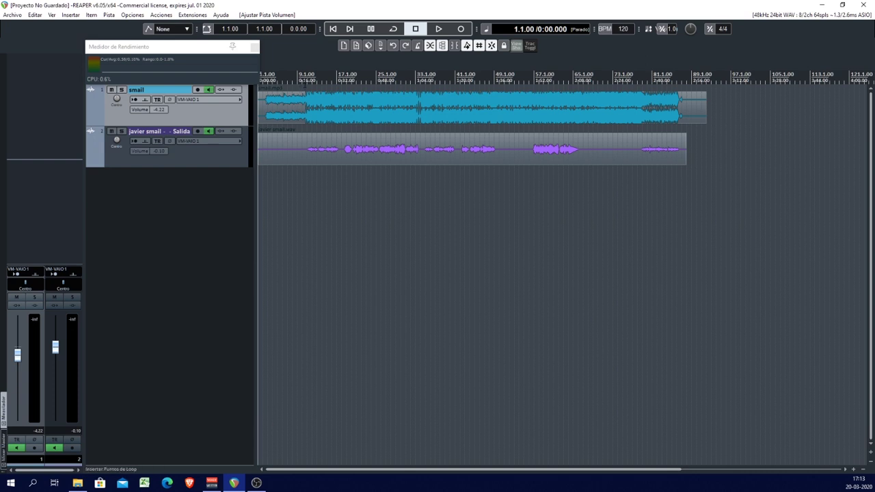
left_click(302, 274)
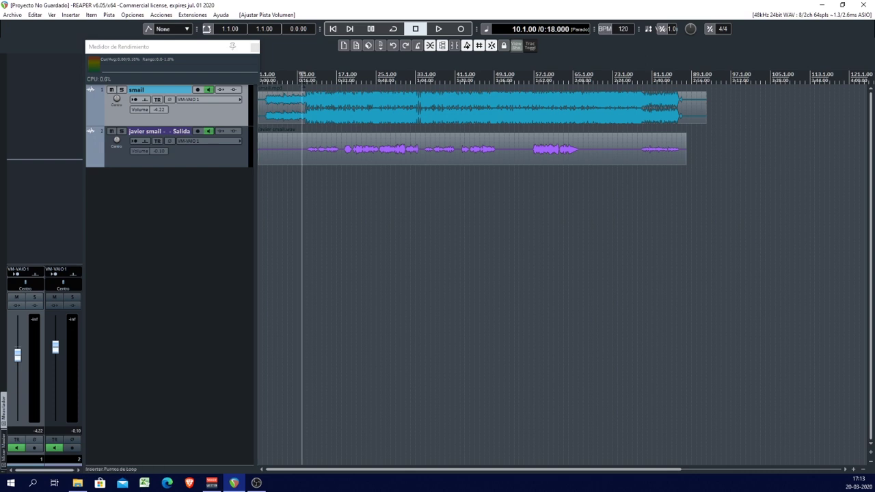
left_click(438, 28)
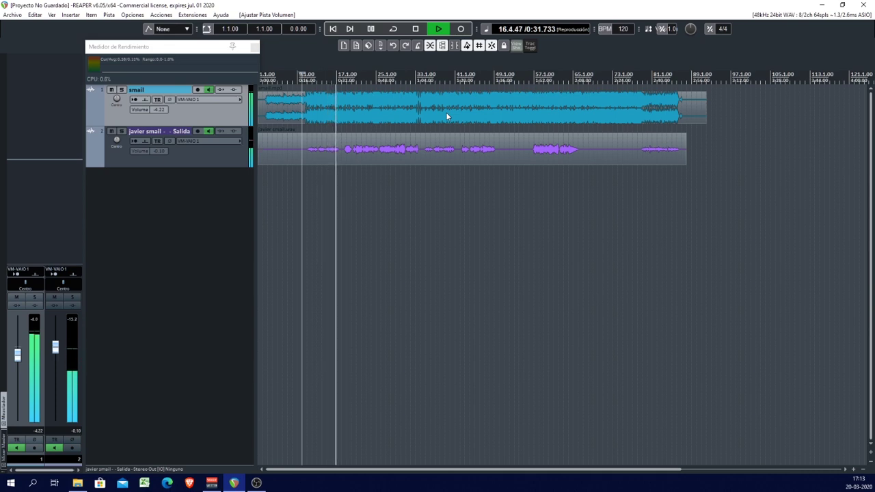
key("space")
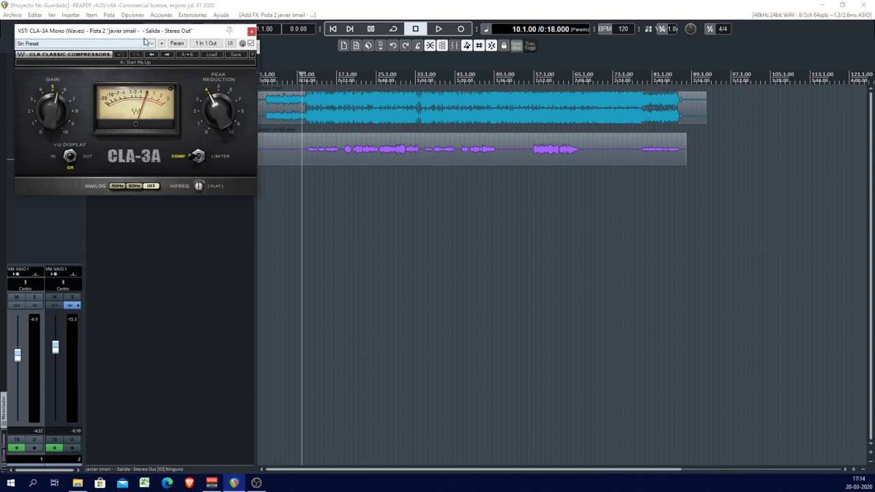
While the mix plays, raise track 2's CLA-3A compressor to about 7 peak reduction and about 6.7 gain
left_click_drag(152, 31, 521, 208)
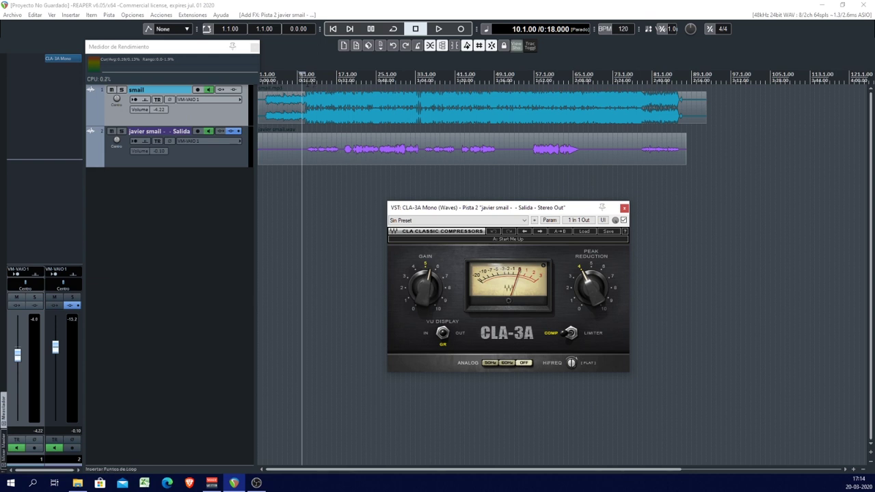
key("space")
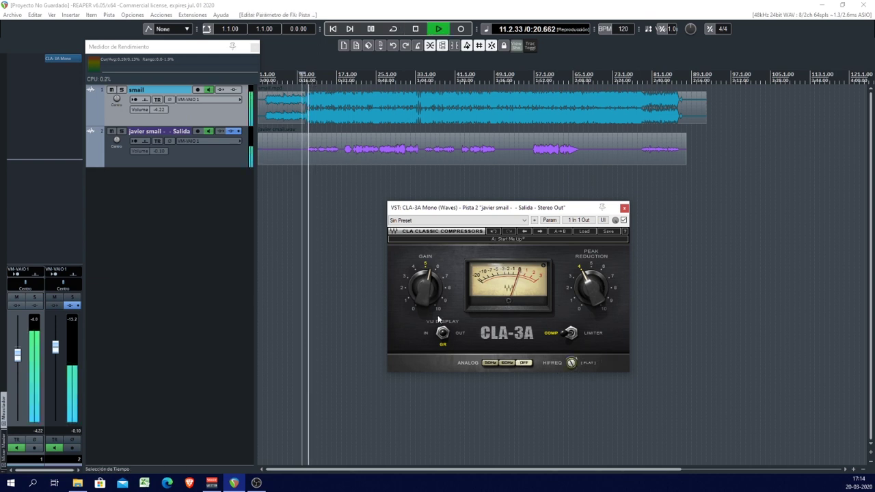
left_click_drag(592, 293, 596, 269)
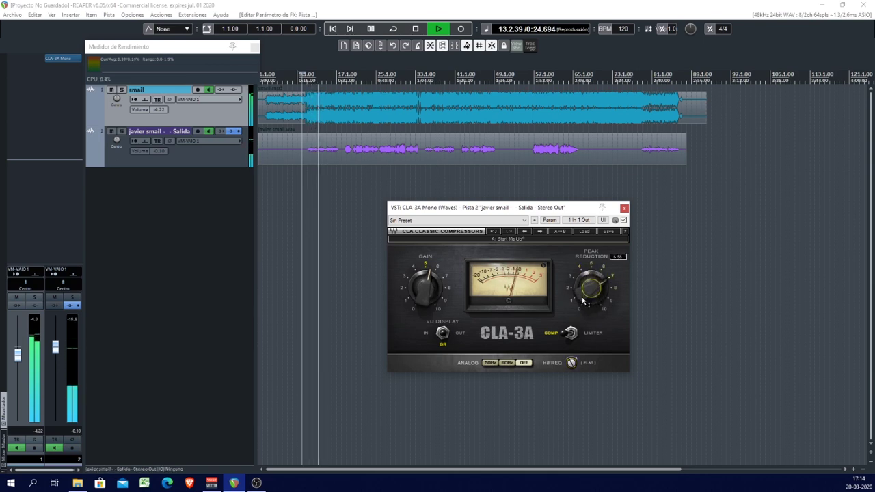
left_click_drag(424, 291, 425, 277)
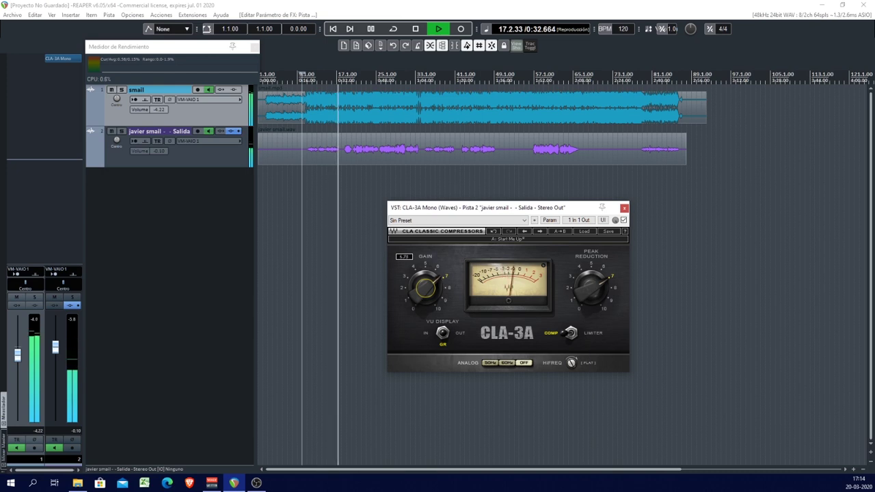
key("space")
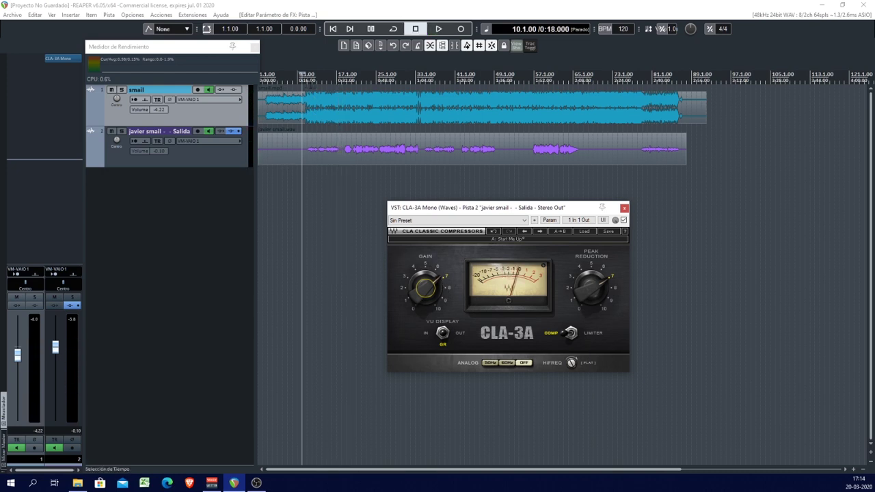
With the playback start at bar 11, add CLA Guitars Mono/Stereo to track 2 and close the CLA-3A window
left_click(306, 74)
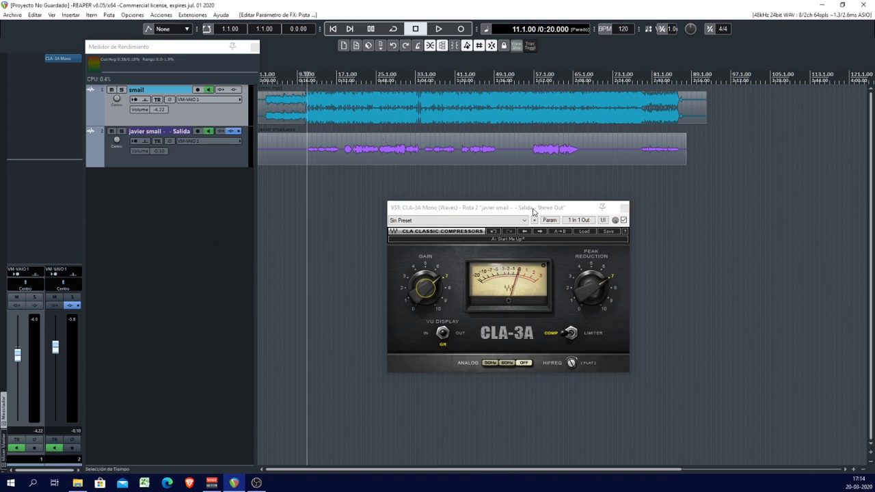
left_click_drag(534, 208, 587, 230)
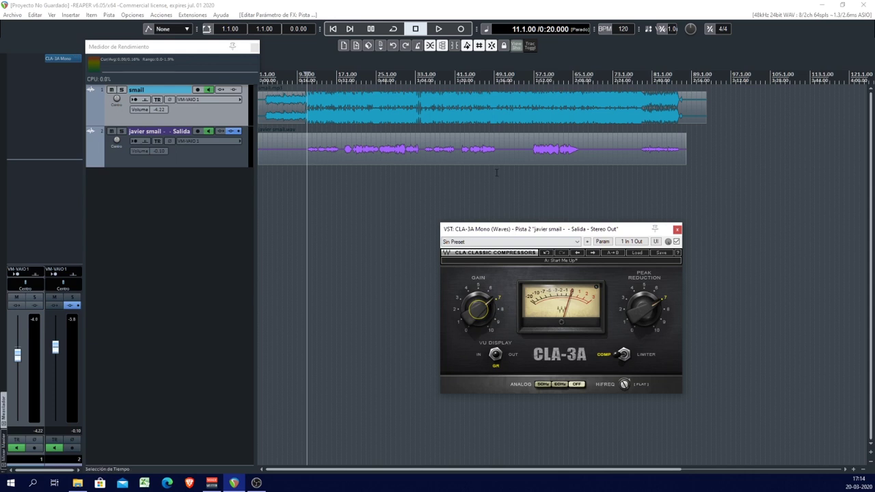
left_click(66, 66)
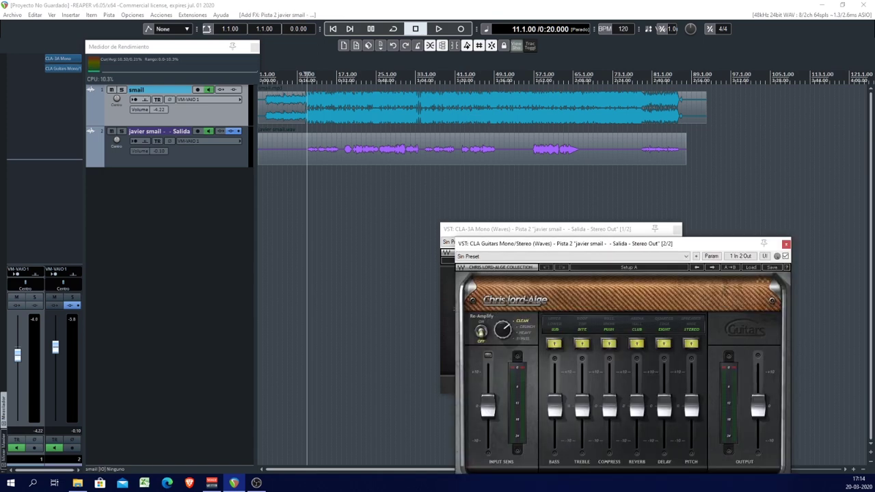
left_click_drag(688, 247, 433, 148)
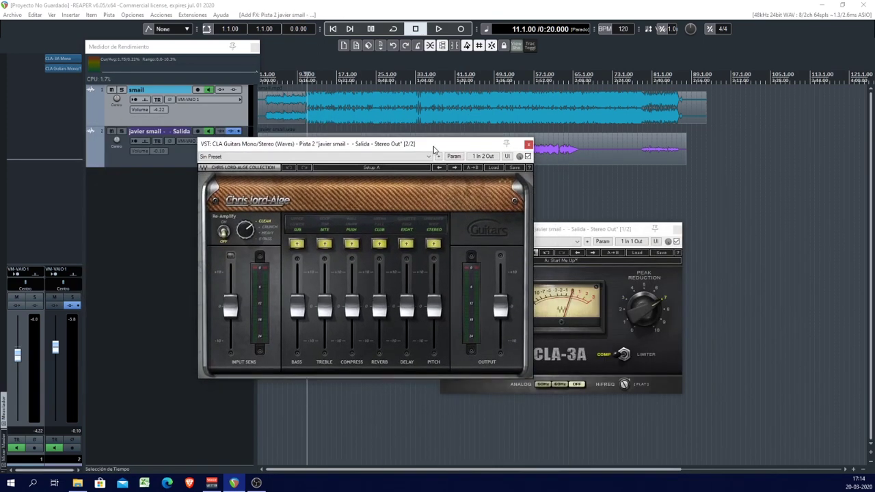
left_click(677, 230)
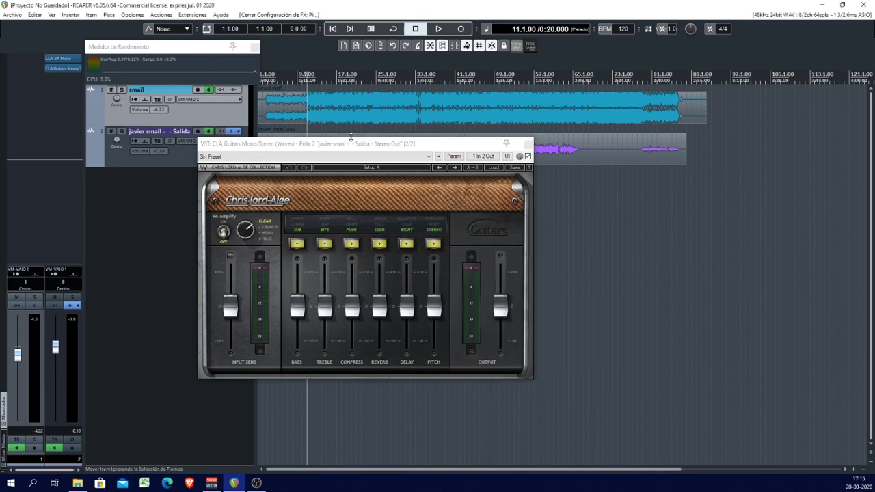
left_click_drag(356, 148, 449, 177)
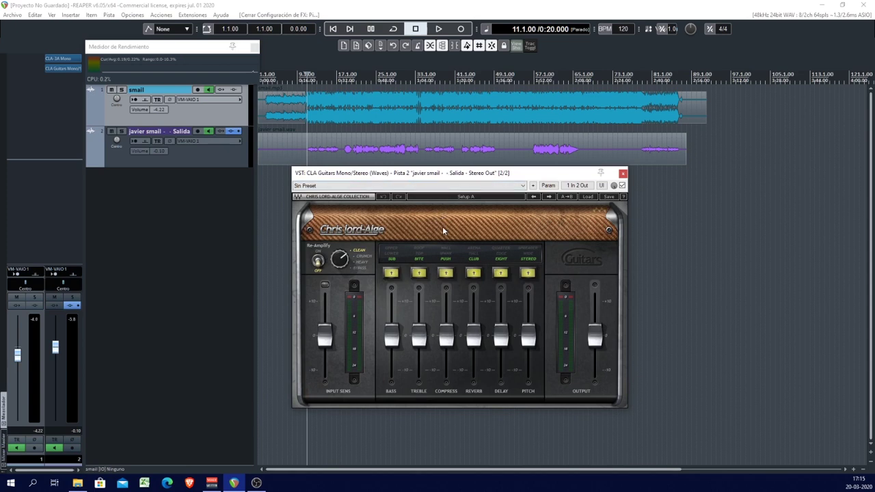
During playback, lower the CLA Guitars bass to -7.2 and compress to -4.6, and raise treble in Roof mode
key("space")
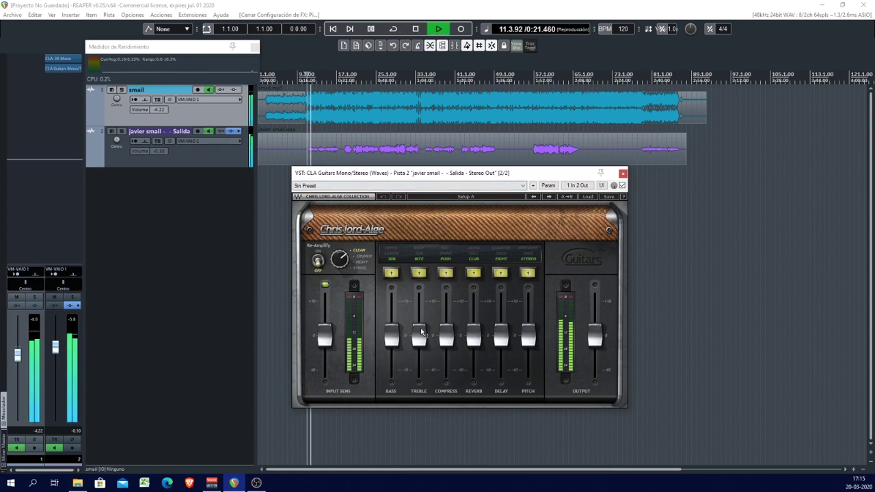
left_click_drag(390, 335, 391, 361)
left_click_drag(418, 335, 445, 350)
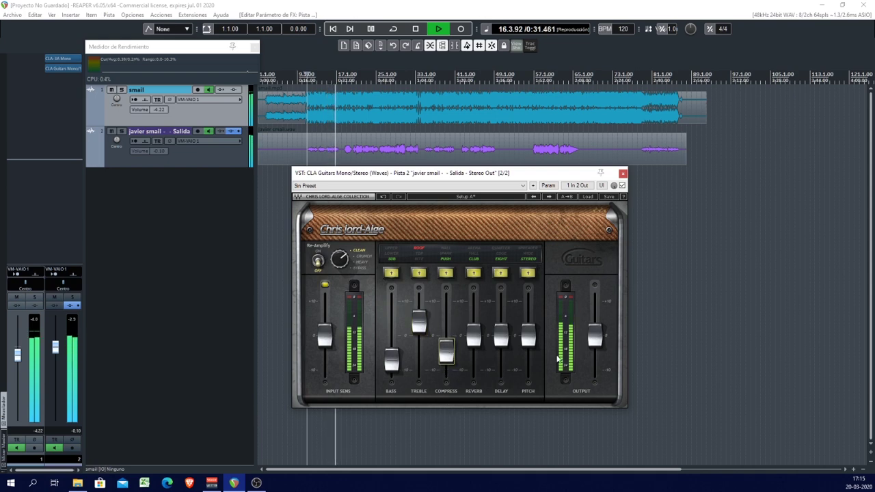
Lower the CLA Guitars reverb, delay and pitch faders, with pitch at about -2.5, and switch the delay to Edge mode
mouse_move(527, 335)
left_mouse_down()
mouse_move(528, 360)
mouse_move(501, 347)
mouse_move(501, 359)
mouse_move(474, 357)
mouse_move(501, 301)
mouse_move(501, 348)
mouse_move(528, 360)
mouse_move(529, 316)
mouse_move(531, 350)
left_mouse_up()
left_click(504, 272)
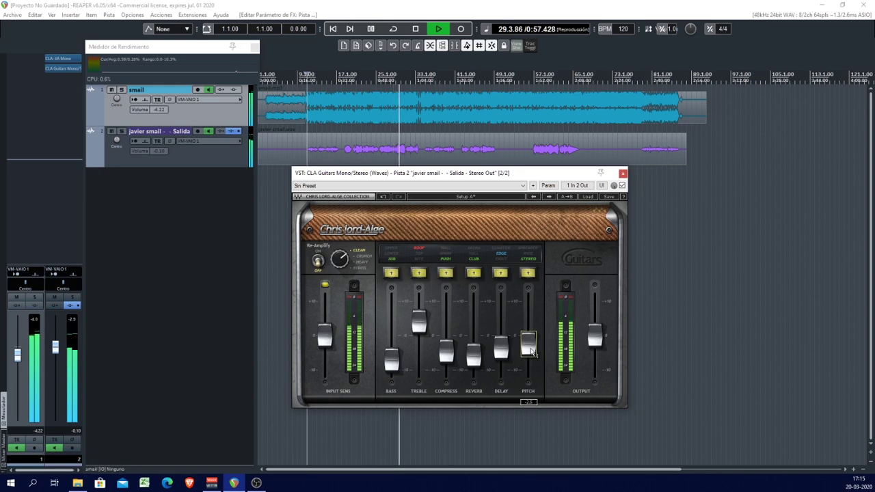
key("space")
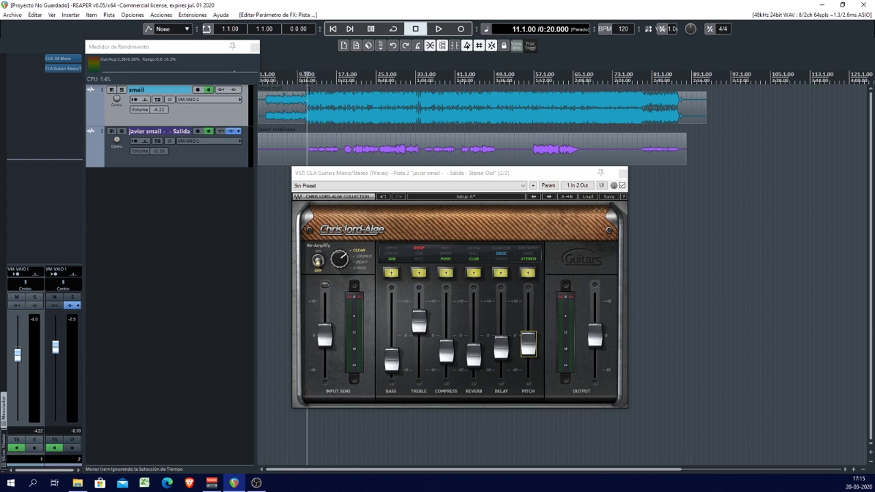
Replay the mix from bar 10 and lower the CLA Guitars delay to about -4.3
left_click(303, 75)
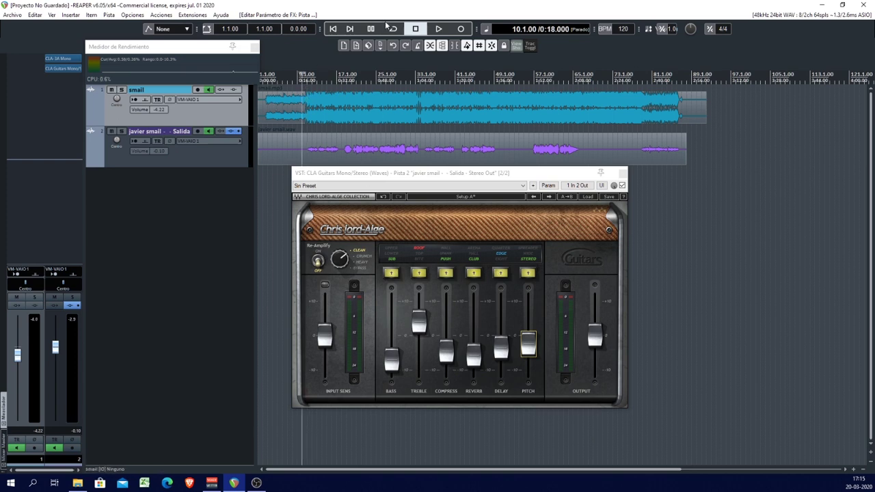
left_click(461, 28)
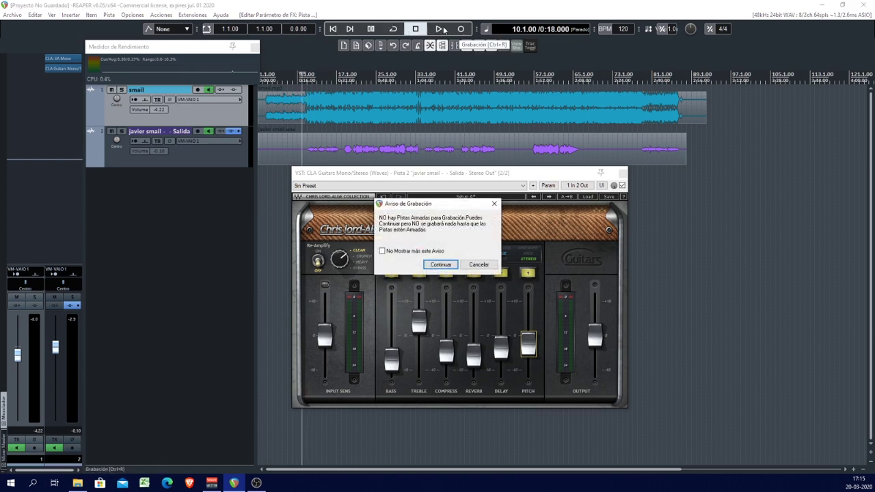
left_click(478, 264)
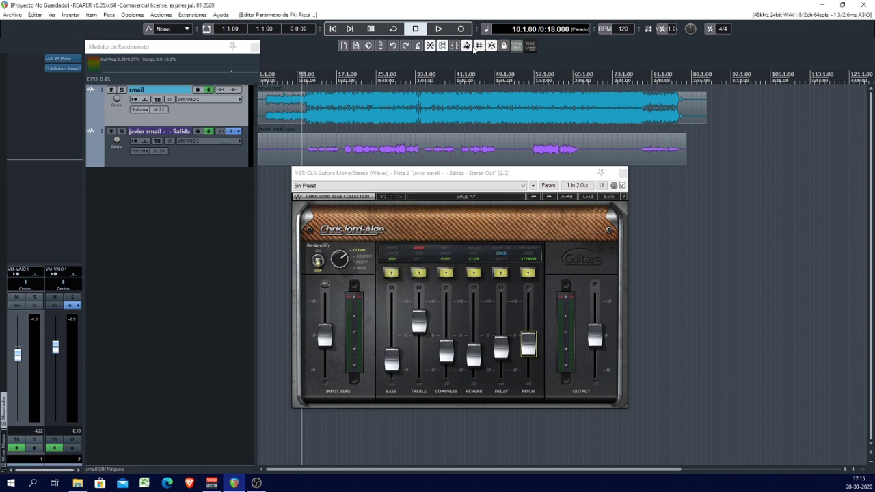
left_click(438, 29)
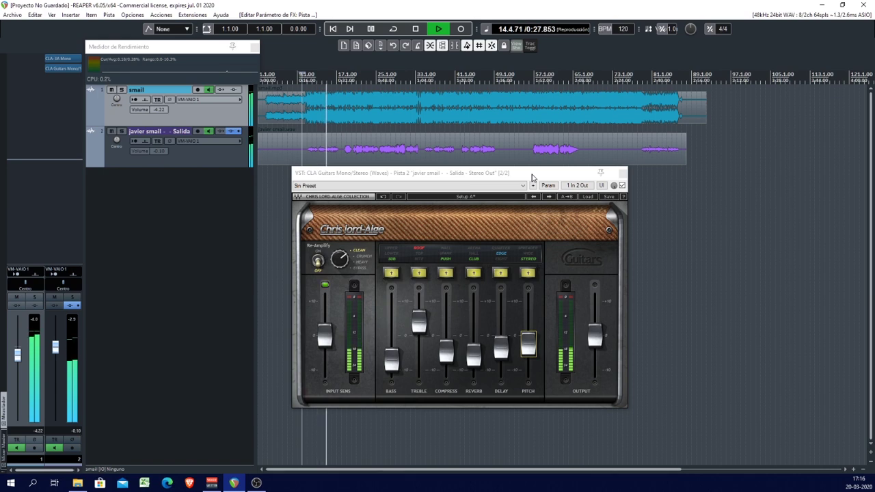
left_click(501, 347)
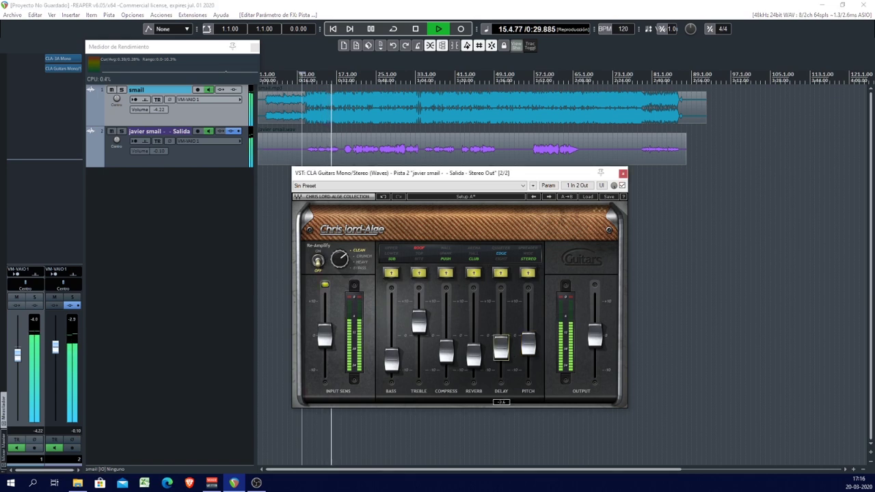
left_click_drag(501, 347, 508, 359)
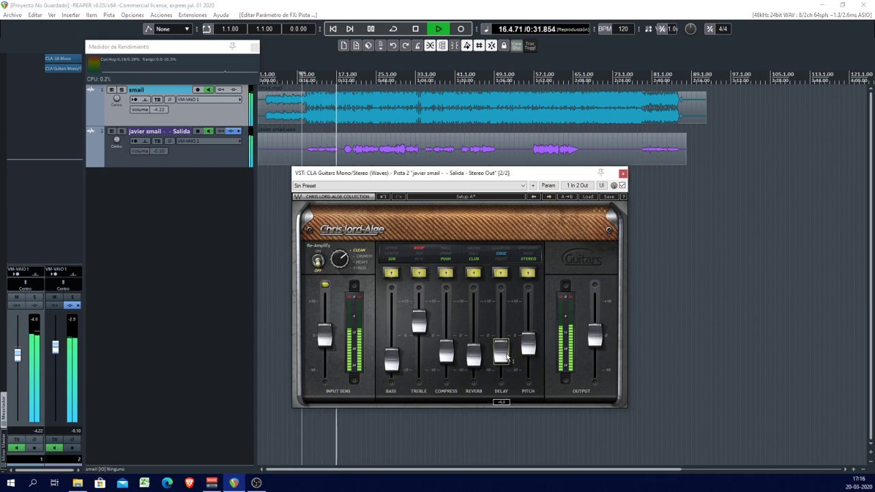
key("space")
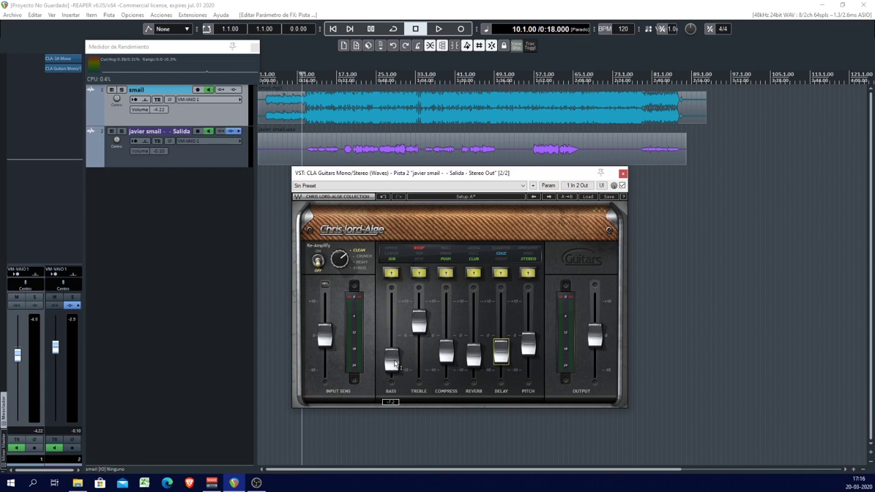
Review the treble mode and fader values in CLA Guitars and the settings of the CLA-3A compressor on track 2
left_click(419, 274)
left_click(419, 273)
mouse_move(424, 329)
mouse_move(451, 361)
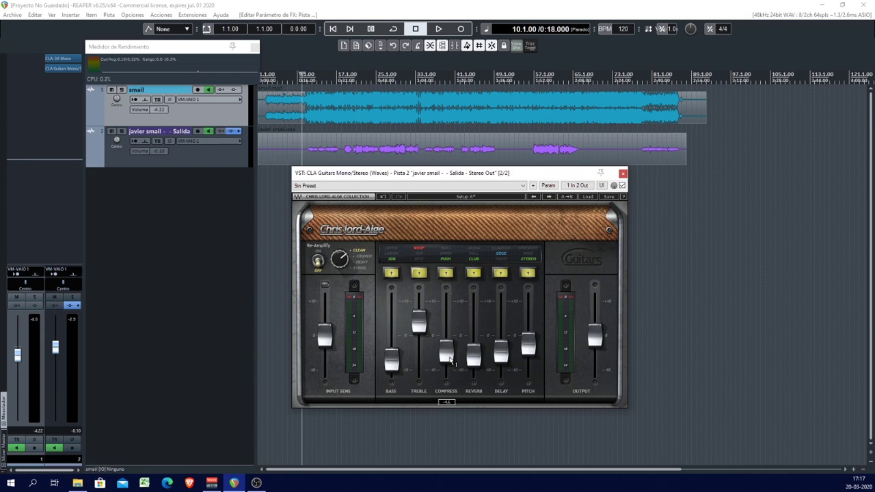
left_click(68, 59)
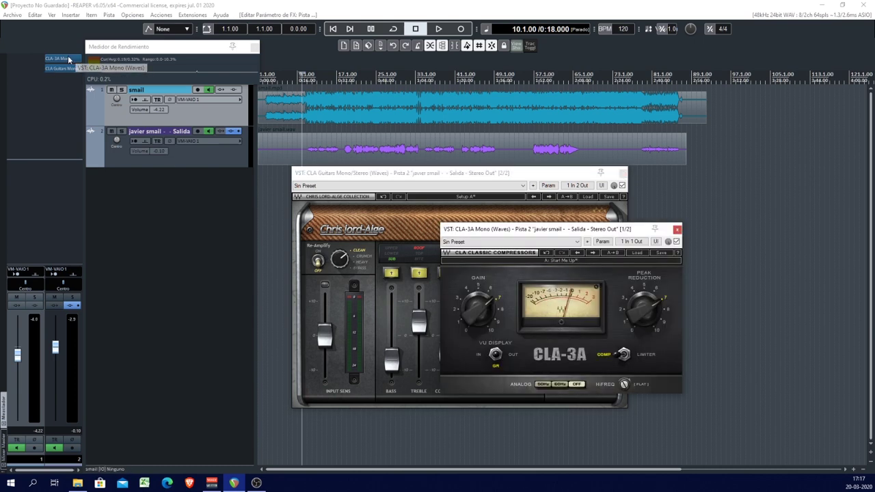
left_click(677, 230)
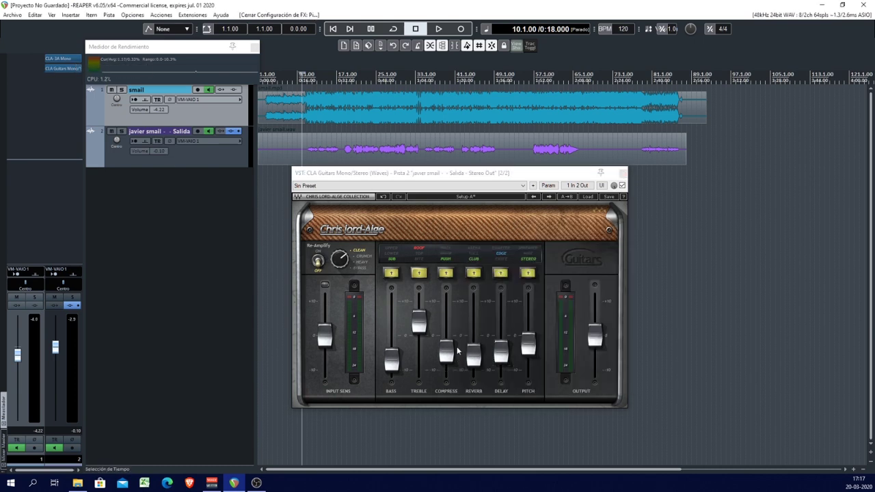
mouse_move(450, 361)
mouse_move(529, 347)
Listen to the processed mix from bar 10 and close the CLA Guitars window
key("space")
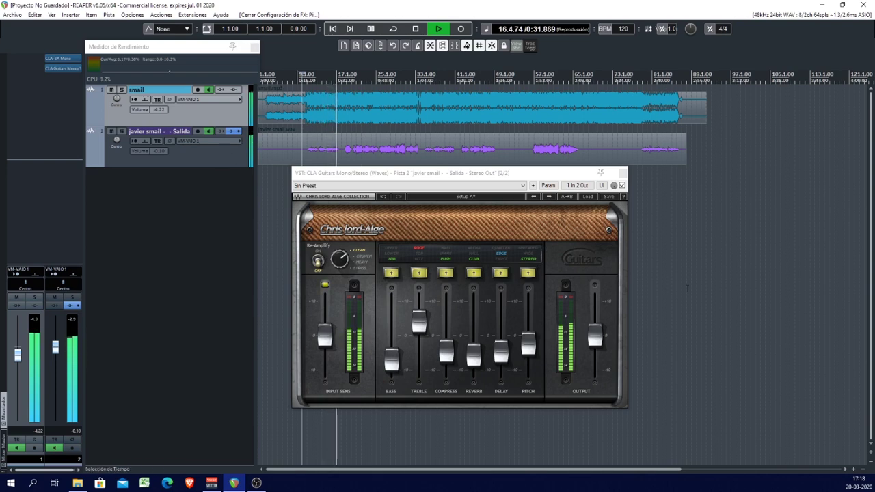
key("space")
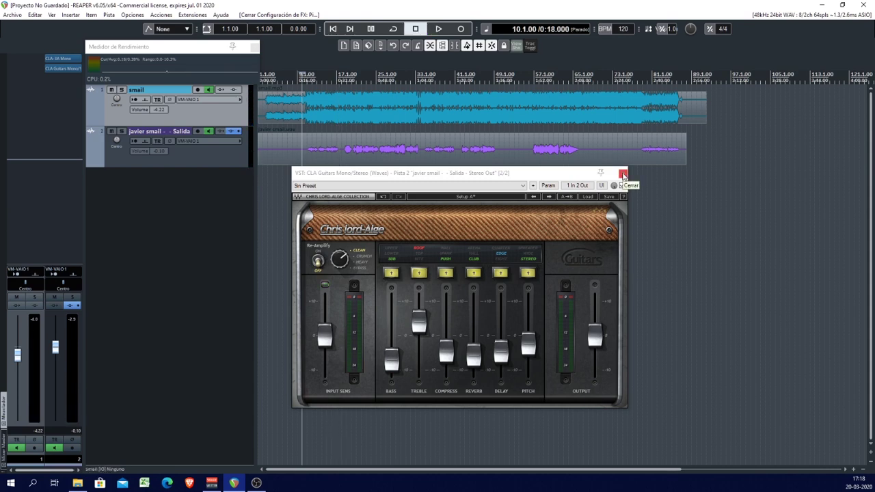
left_click(623, 174)
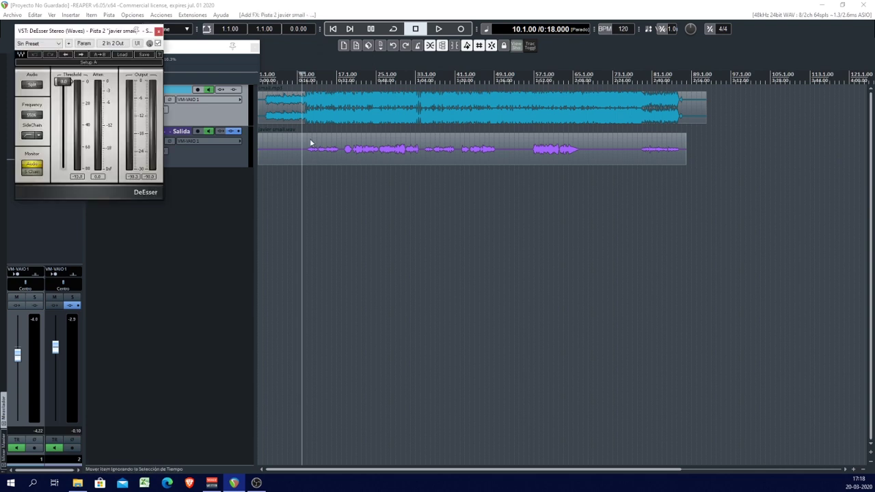
While the mix plays from bar 10, lower the threshold of track 2's DeEsser Stereo to about -26
left_click_drag(91, 32, 431, 186)
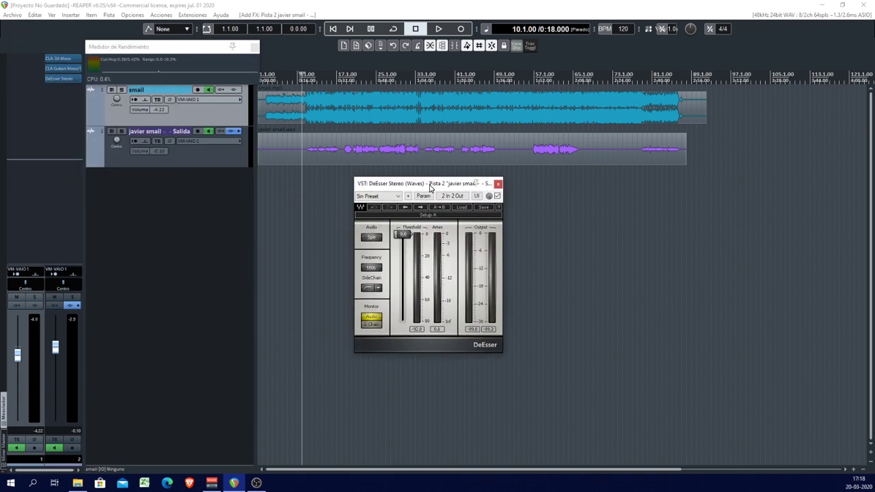
key("space")
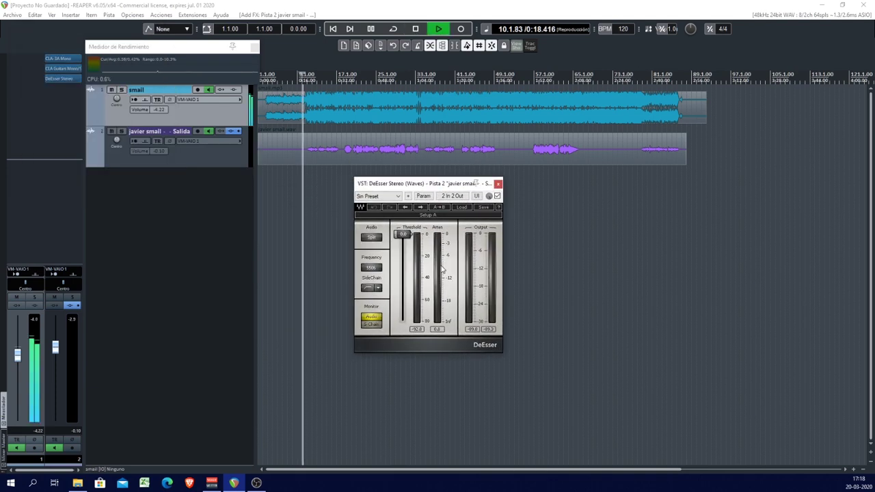
left_click_drag(406, 238, 403, 263)
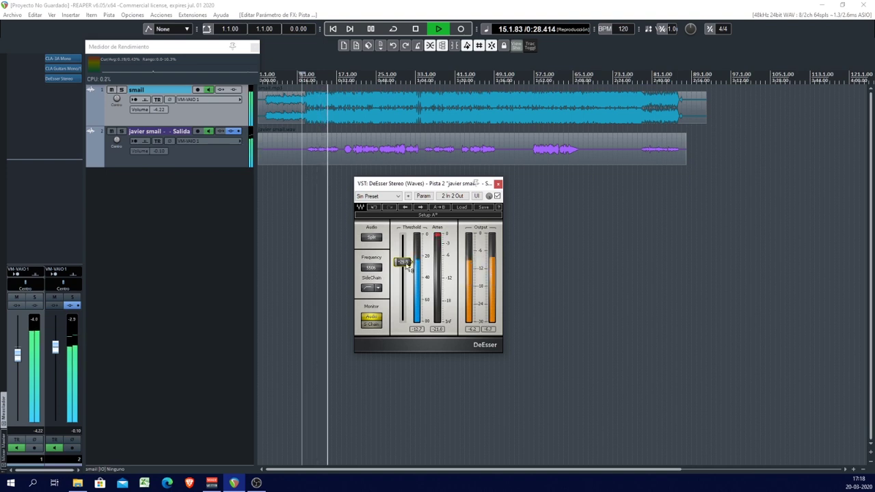
Set the threshold of track 2's DeEsser to -25.0 and stop playback
left_click_drag(403, 263, 406, 267)
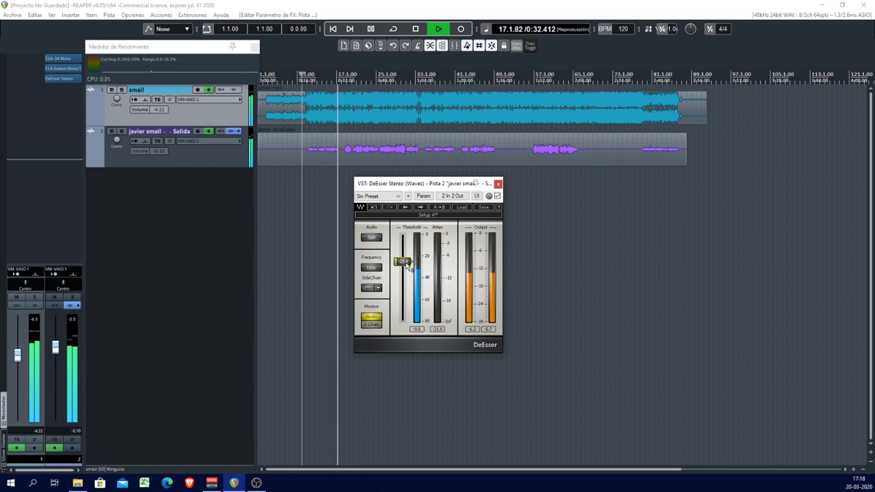
key("space")
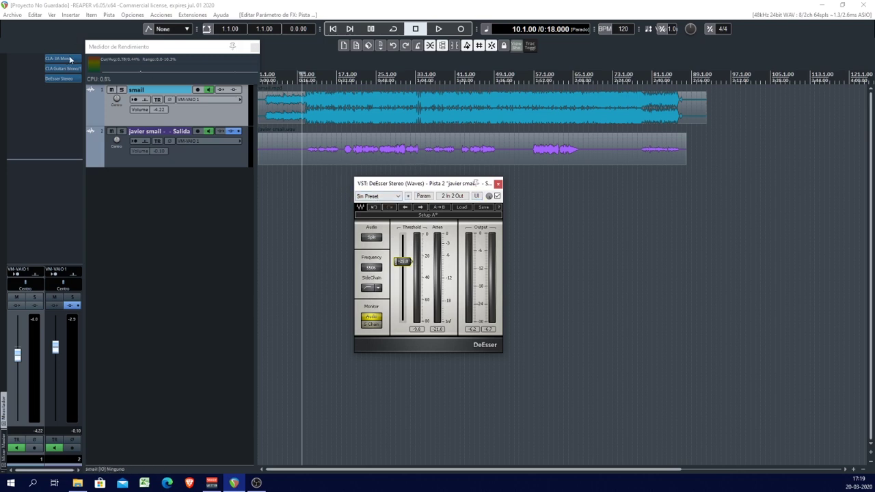
Show the master channel and add the Slate Digital Virtual Tape Machines effect to it
left_click_drag(73, 60, 80, 89)
left_click(5, 449)
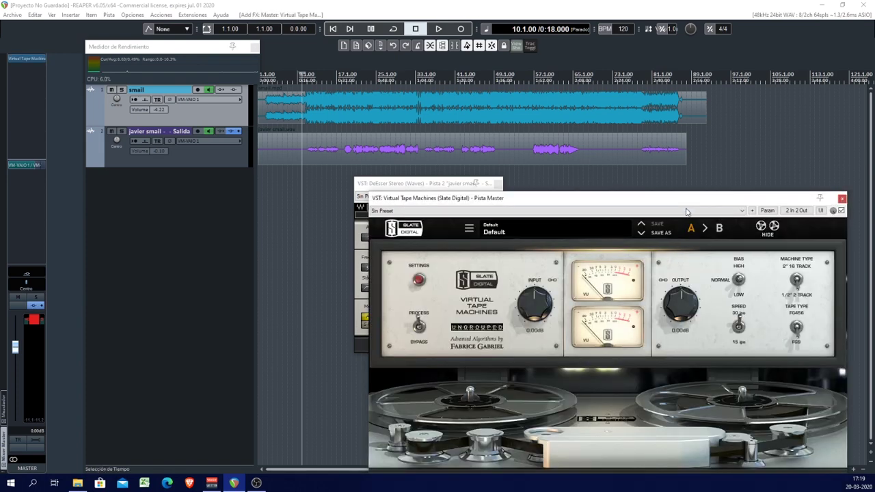
left_click_drag(687, 204, 527, 127)
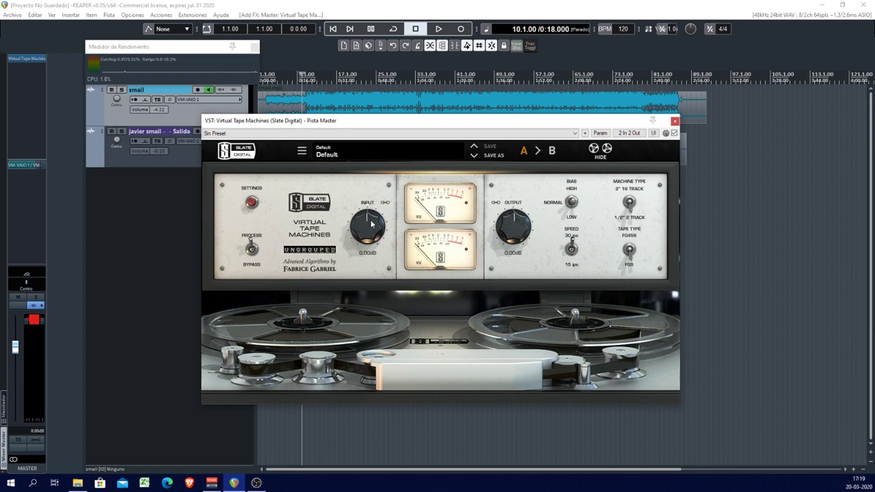
Lower the input of Virtual Tape Machines to about -3.64 dB while listening to the mix from bar 10
left_click_drag(371, 223, 375, 239)
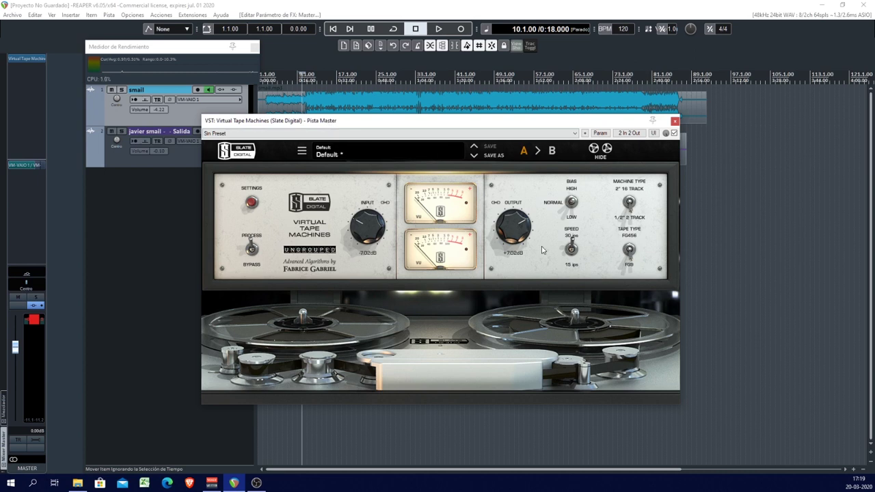
key("space")
mouse_move(369, 232)
left_mouse_down()
mouse_move(373, 265)
mouse_move(373, 230)
left_mouse_up()
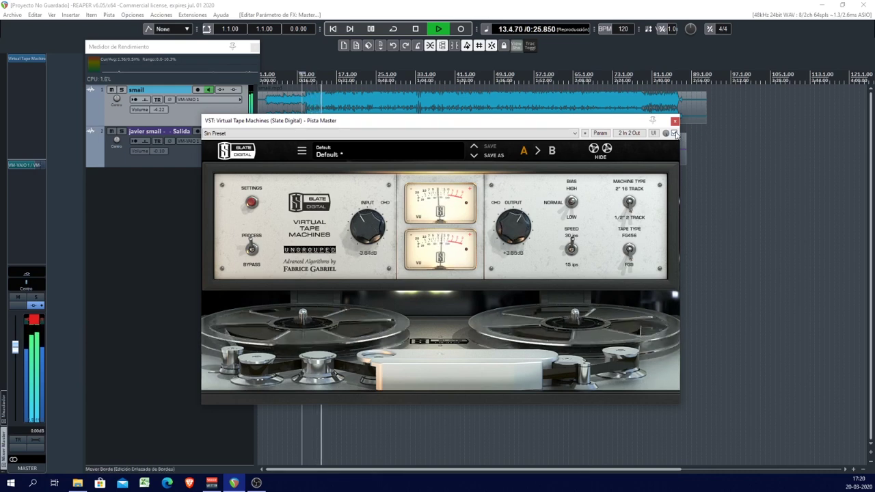
Compare the playing mix with Virtual Tape Machines disabled and enabled on the master, and stop playback
left_click(674, 133)
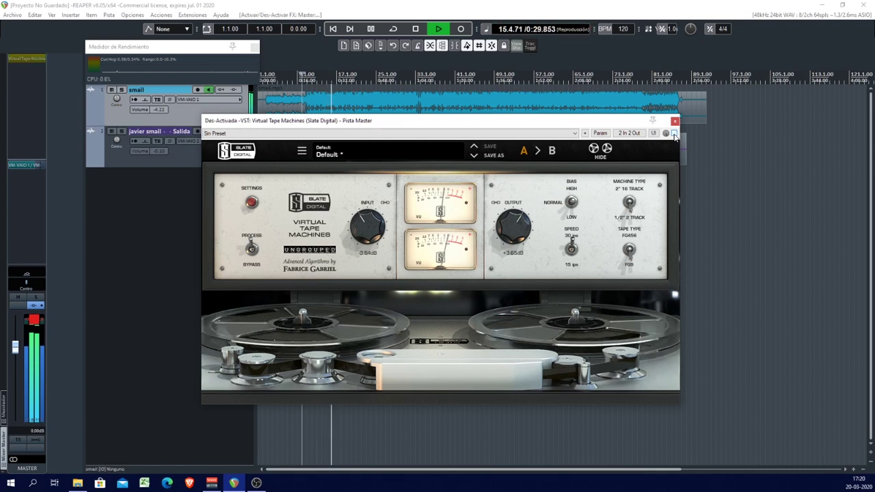
left_click(674, 133)
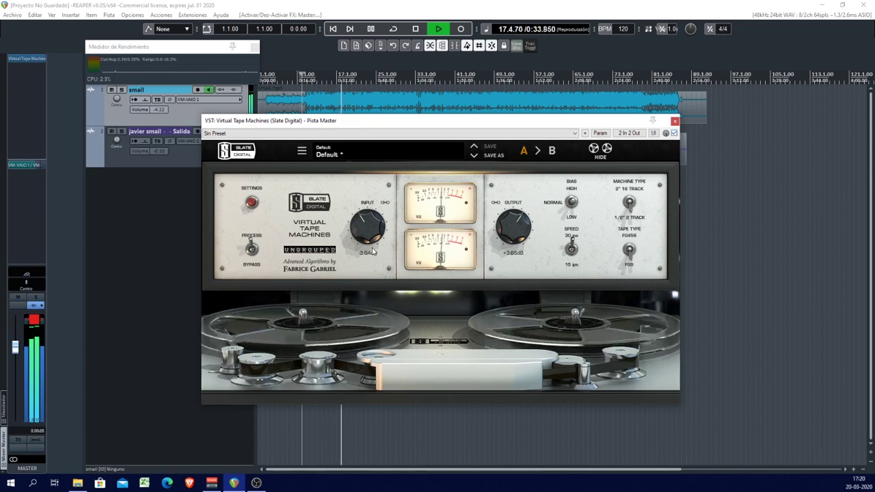
key("space")
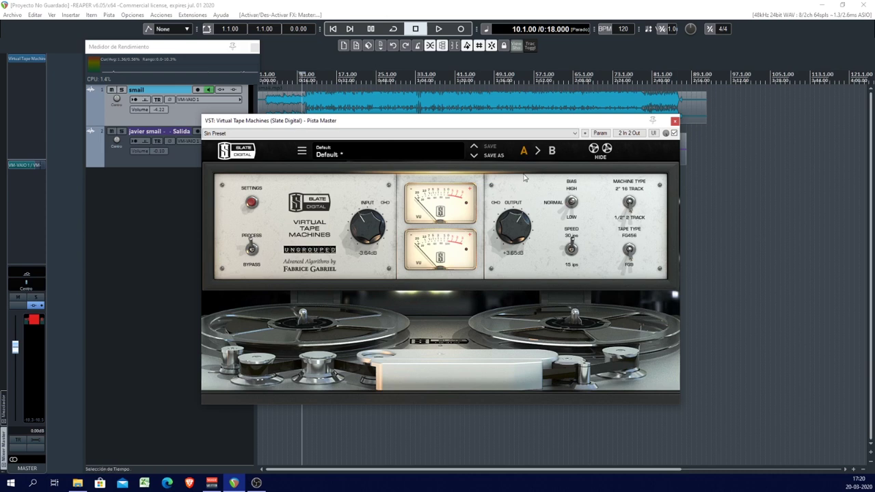
Replay the mix from bar 10, first with Virtual Tape Machines disabled and again enabled, and close its window
left_click_drag(510, 128, 514, 145)
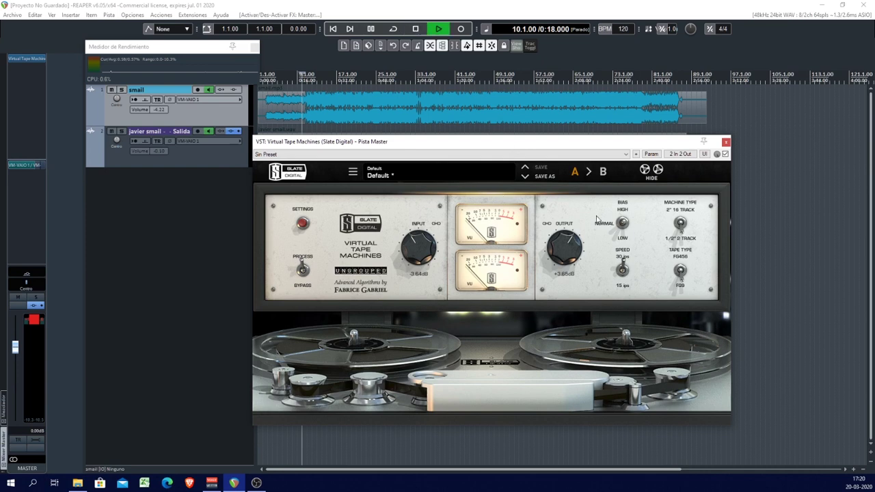
key("space")
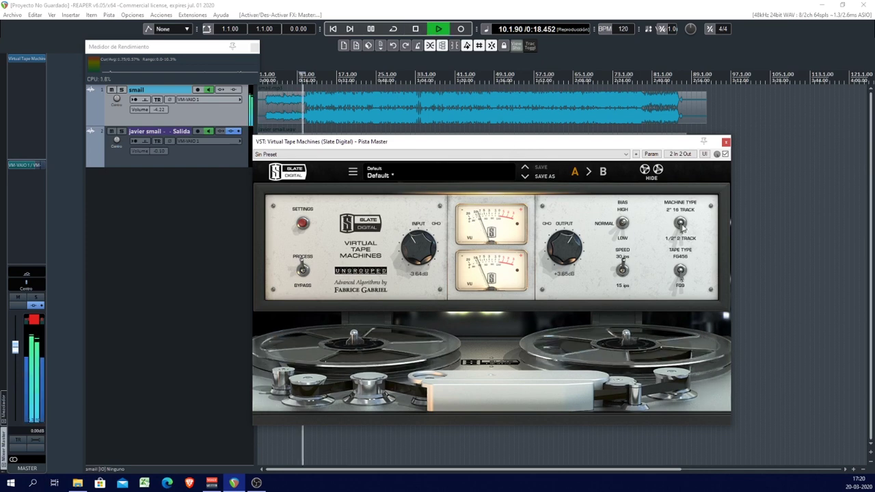
key("space")
left_click(725, 155)
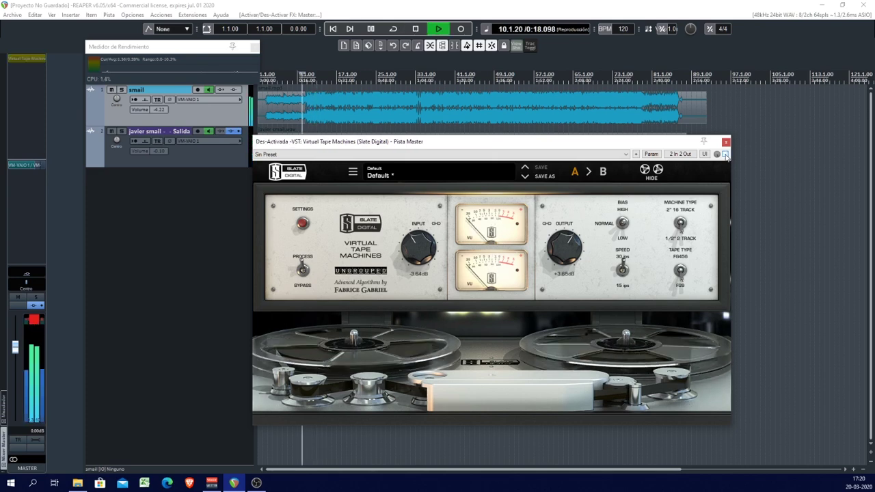
key("space")
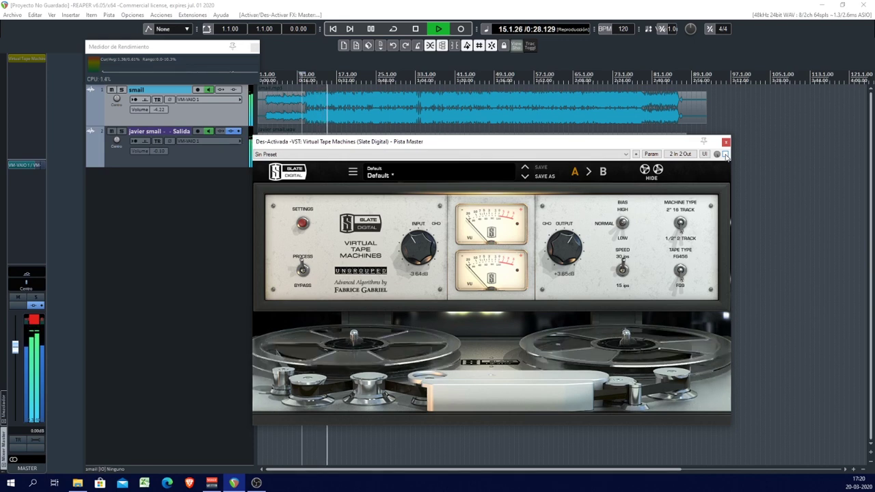
left_click(726, 154)
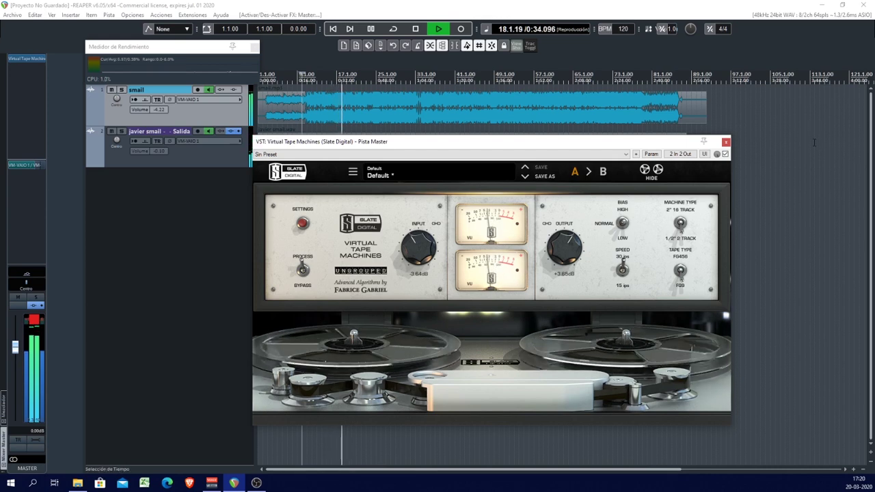
key("space")
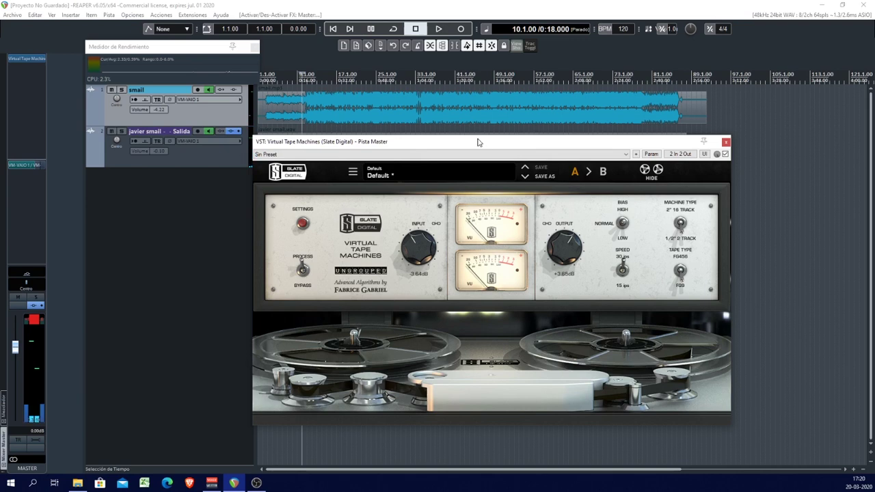
left_click_drag(486, 148, 471, 134)
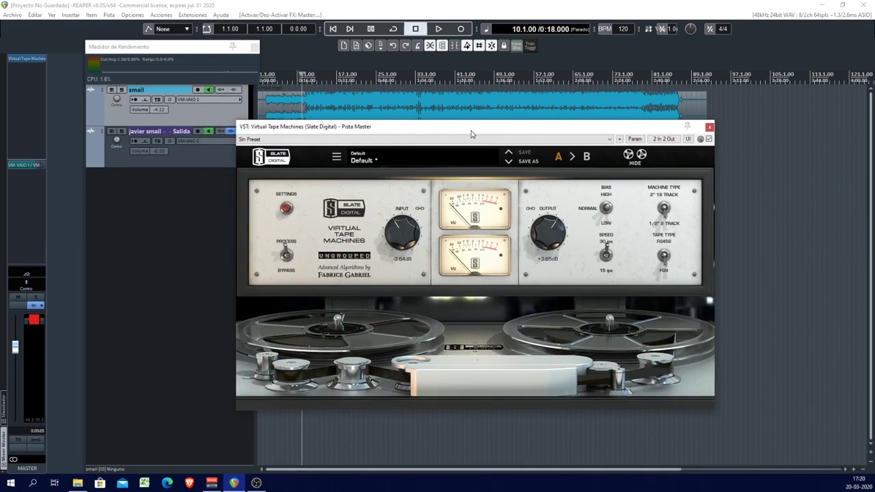
left_click(709, 128)
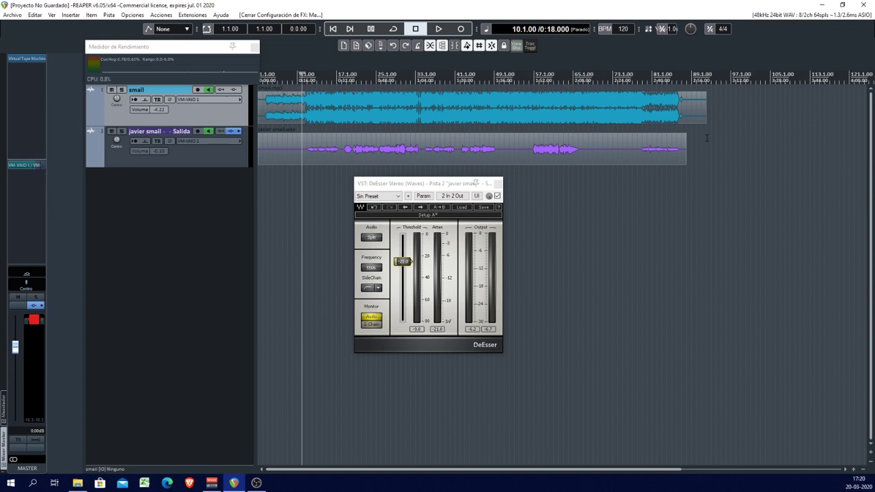
Play the mix from bar 10 and open track 2's CLA-3A, CLA Guitars and DeEsser windows
key("space")
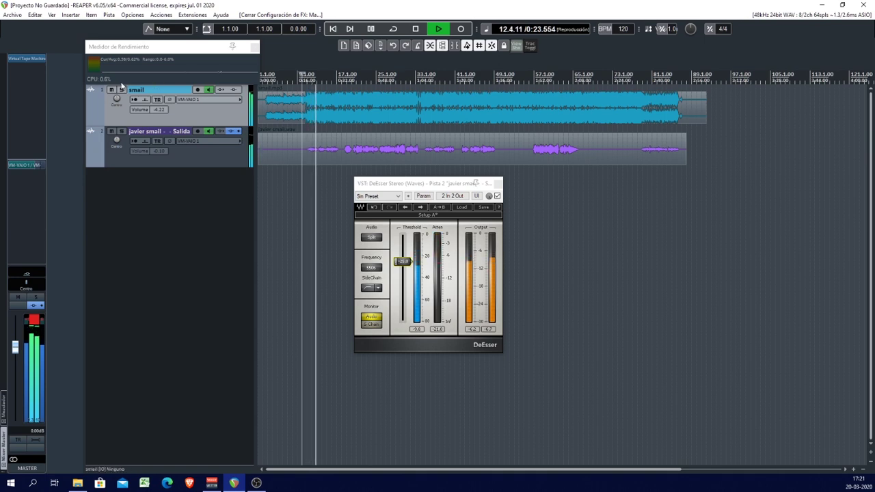
left_click(2, 414)
left_click(67, 59)
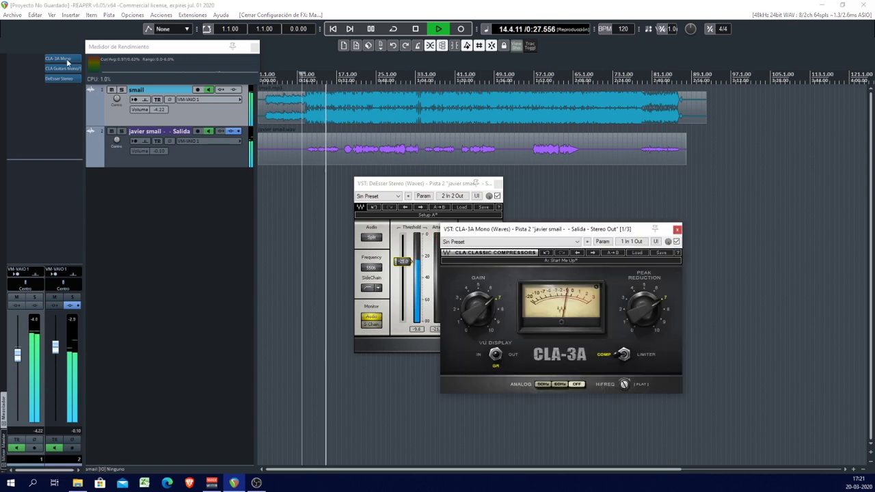
left_click(64, 69)
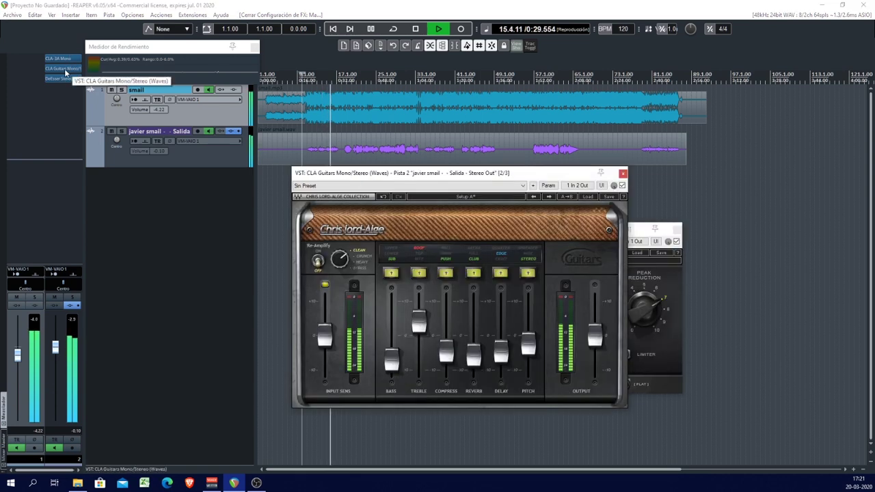
left_click(67, 80)
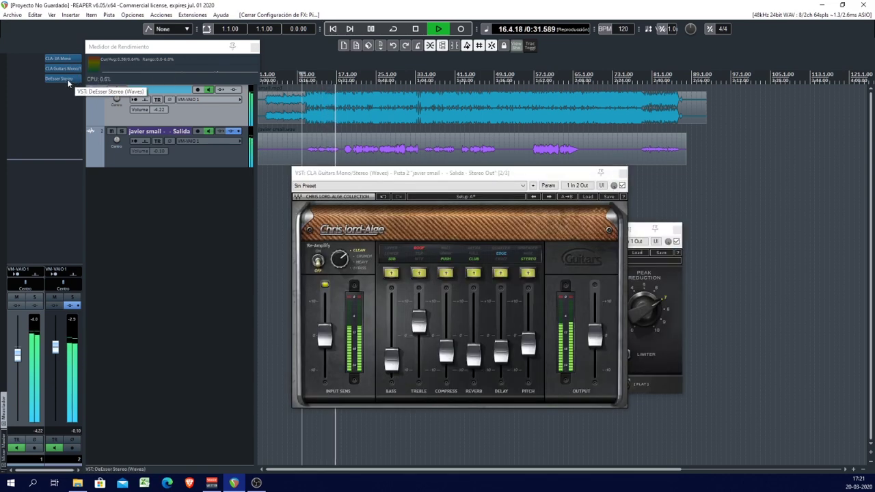
left_click(67, 80)
Arrange the DeEsser, CLA Guitars and CLA-3A windows apart so that all three are visible during playback
left_click_drag(364, 173, 209, 239)
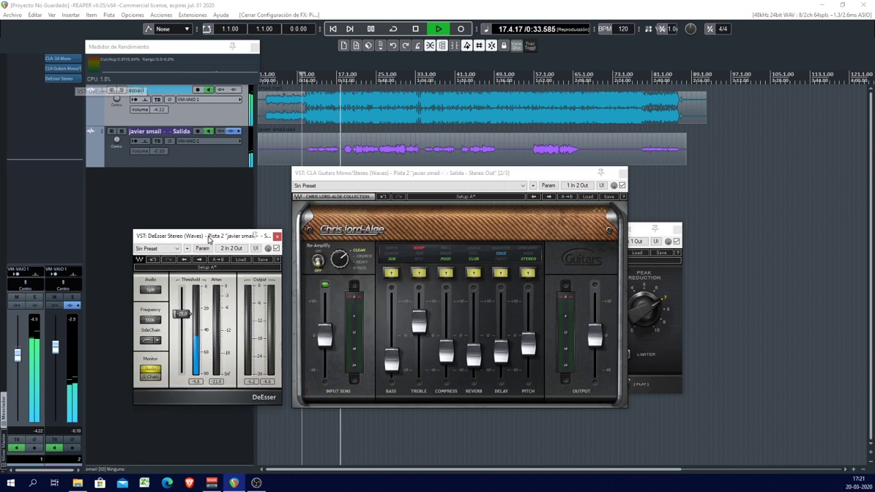
left_click_drag(383, 173, 420, 64)
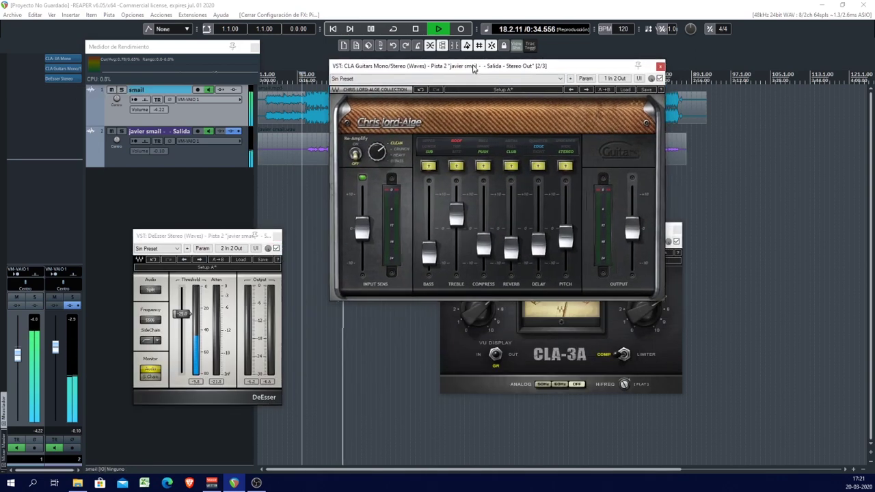
left_click(678, 372)
left_click_drag(563, 233, 732, 290)
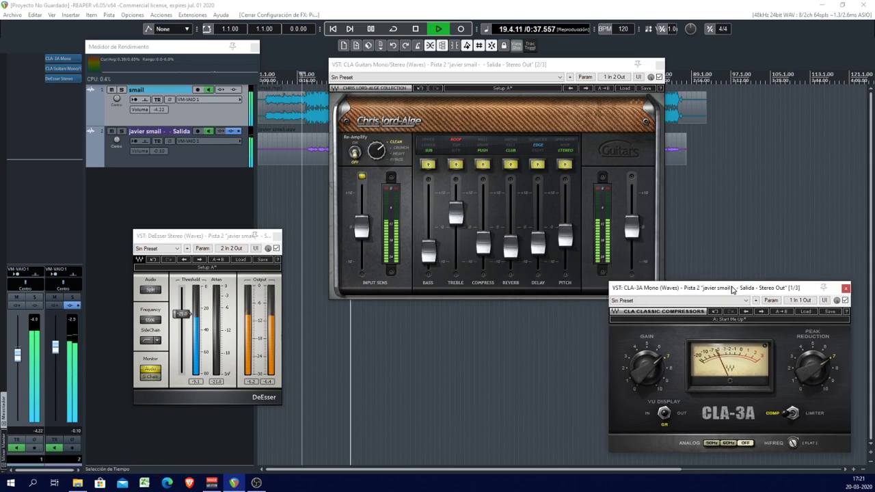
Show the master channel and open its Virtual Tape Machines window while the mix plays
left_click(4, 414)
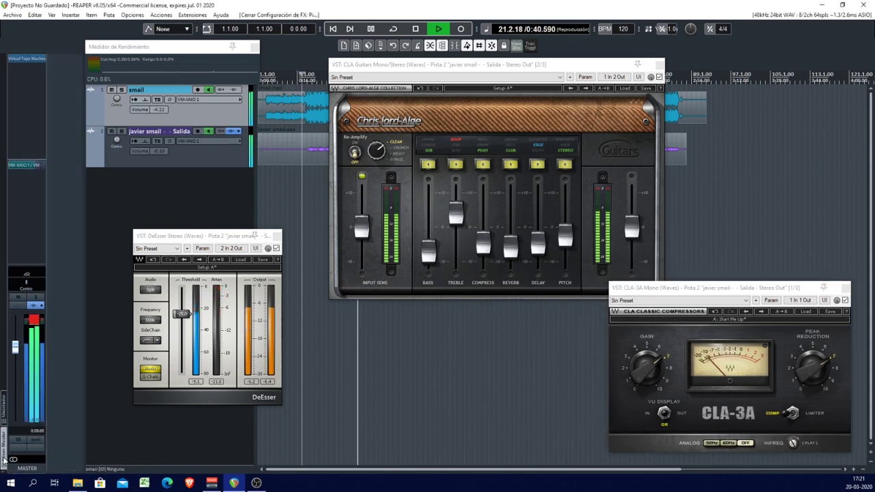
left_click(14, 59)
left_click_drag(437, 192, 421, 164)
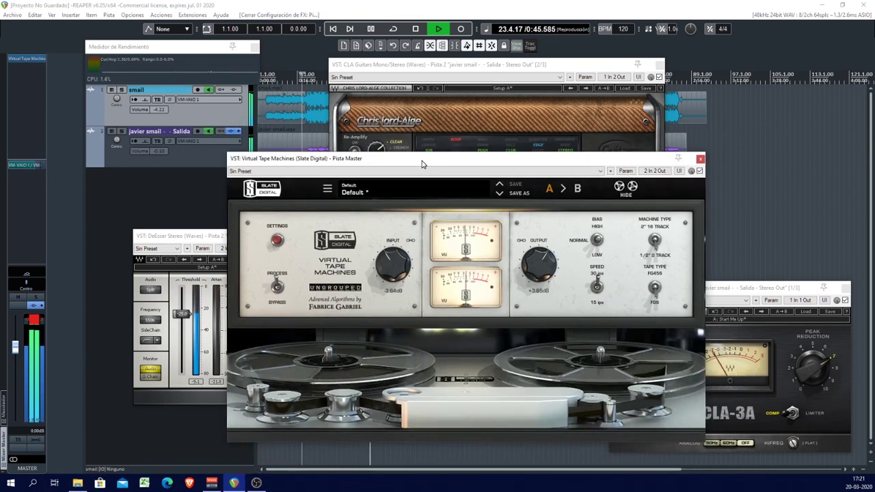